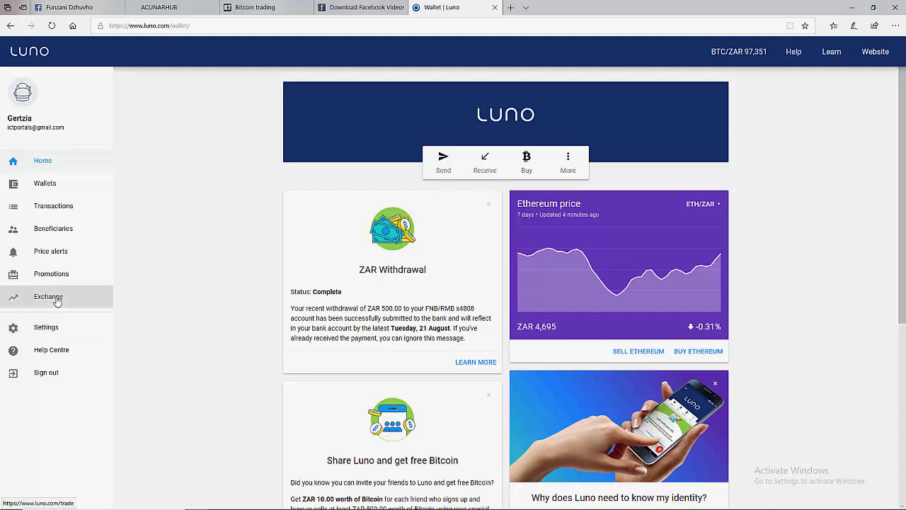
Open the Exchange and start a BTC buy order priced at the 96,501 ZAR bid in the order book.
click(55, 299)
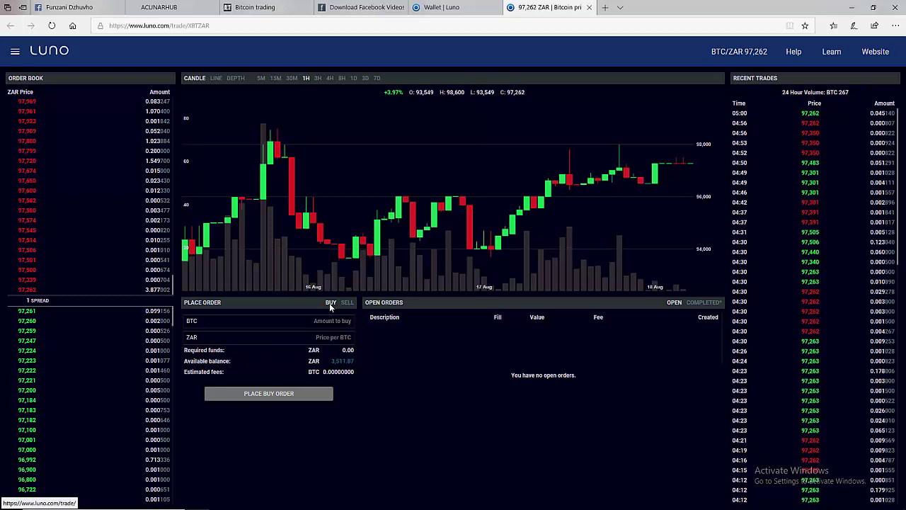
click(331, 301)
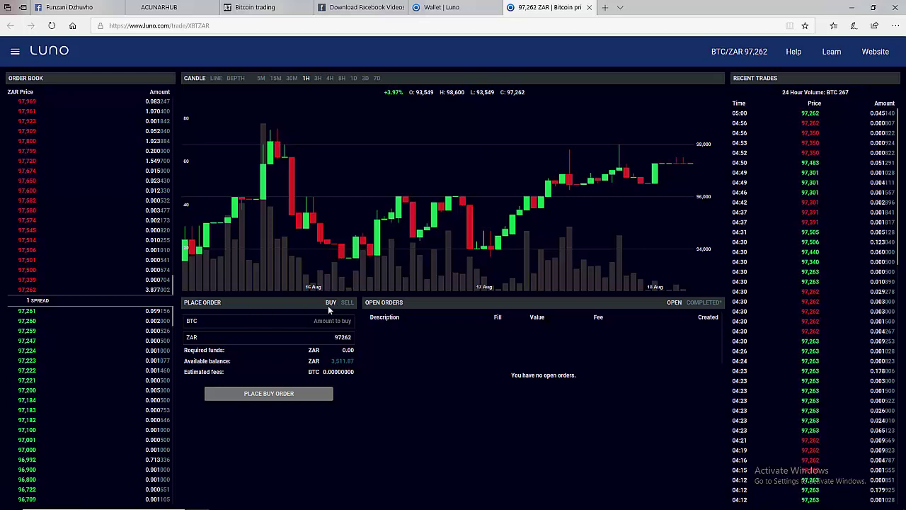
click(29, 314)
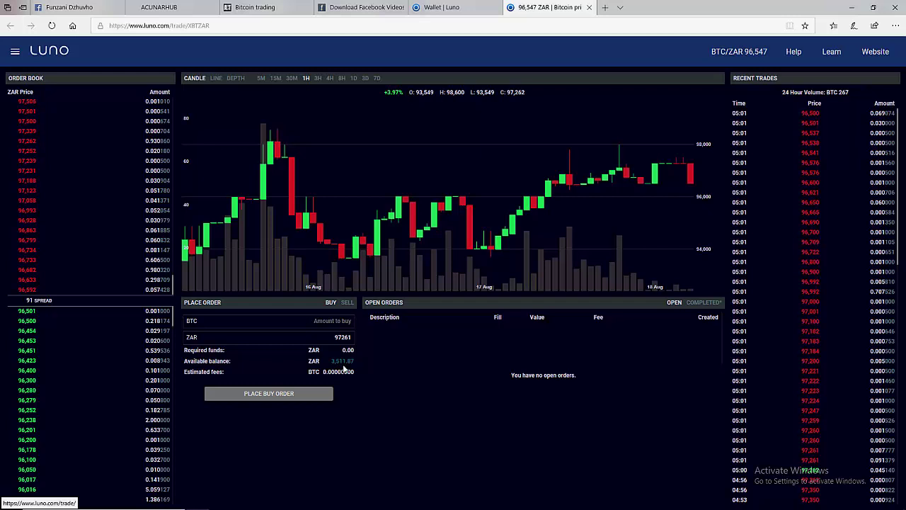
click(31, 316)
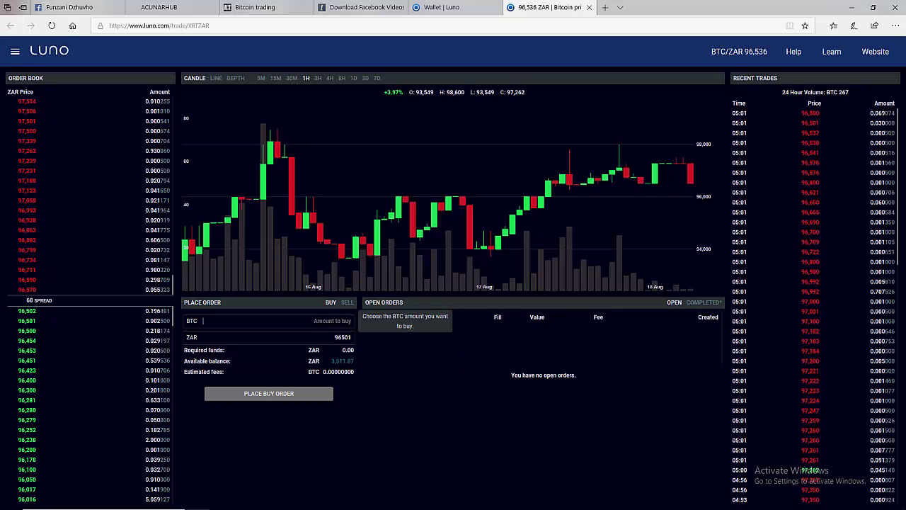
Set the amount to buy to 0.01 BTC and raise the order's price to 96502 ZAR.
text(0.0)
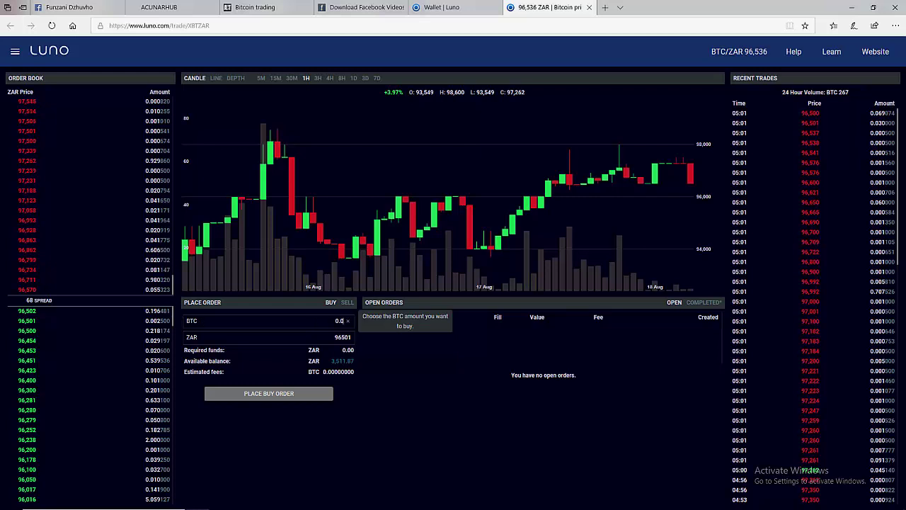
text(05)
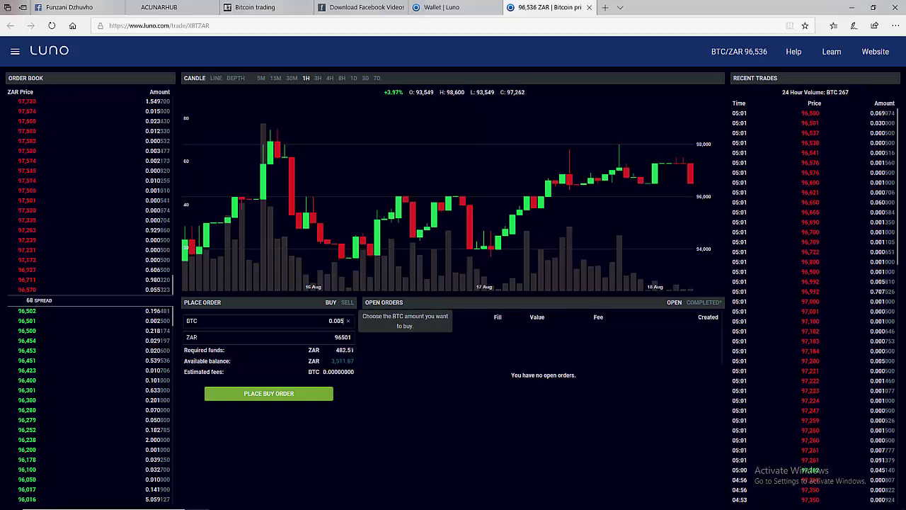
key(BackSpace)
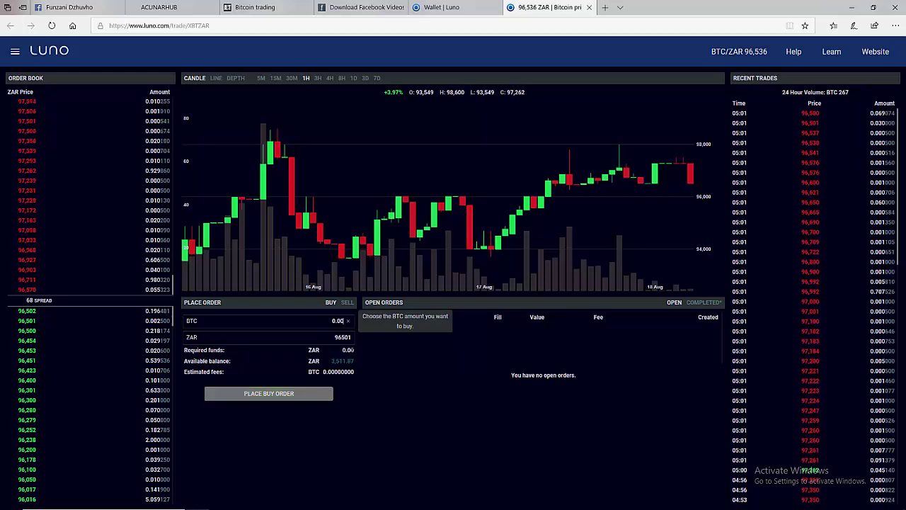
key(BackSpace)
text(2)
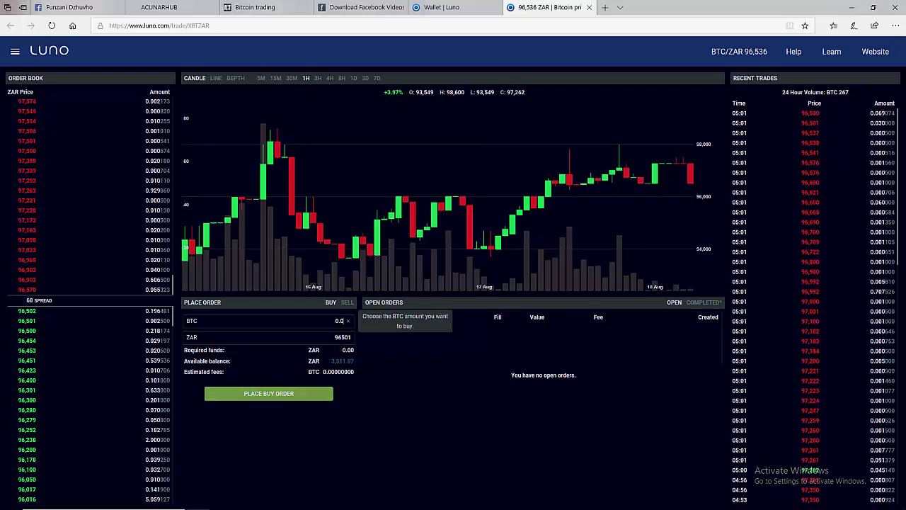
key(BackSpace)
text(1)
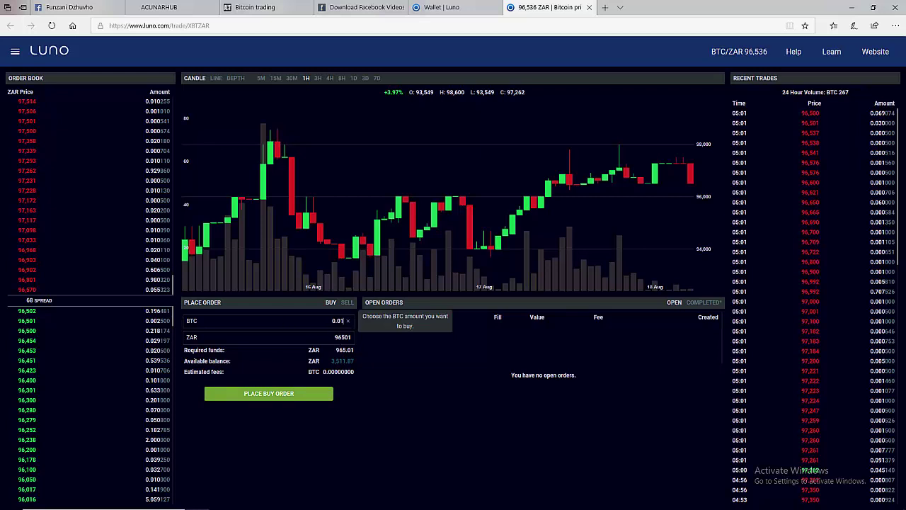
click(25, 315)
click(25, 312)
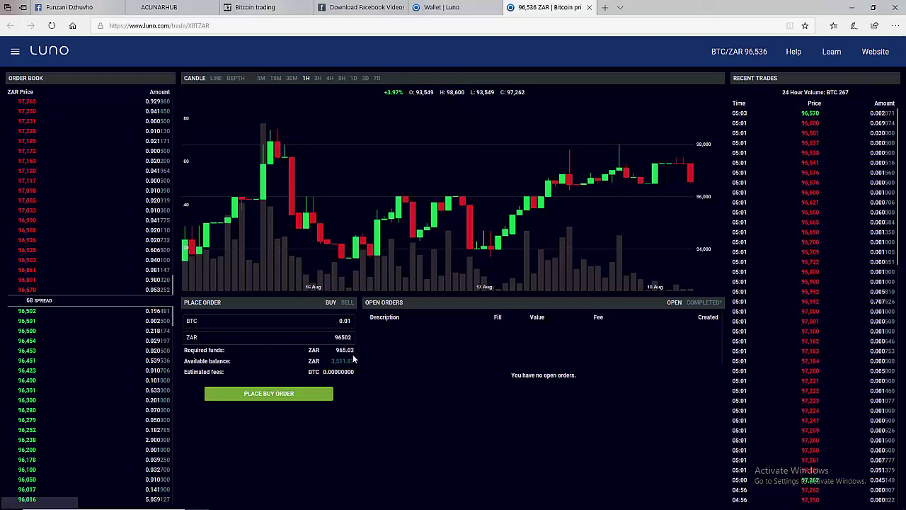
Fine-tune the buy order's amount to 0.01037 BTC.
click(339, 321)
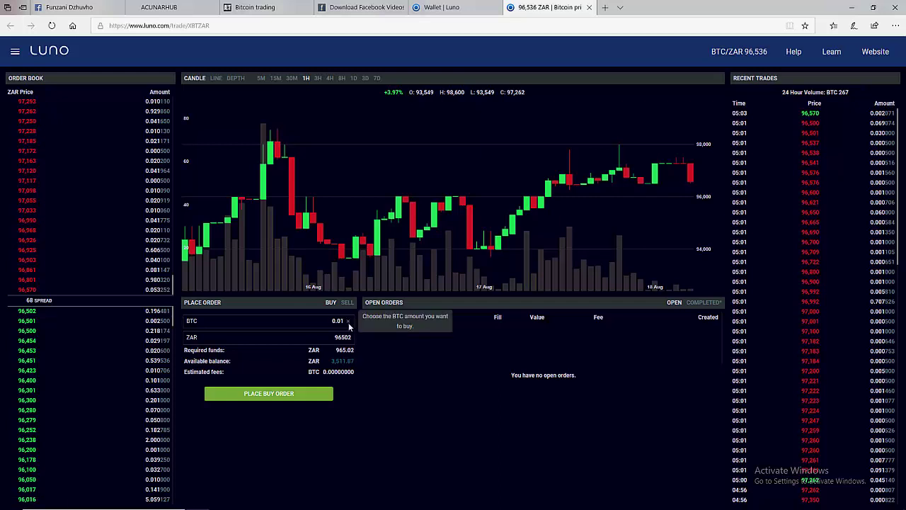
text(5)
key(BackSpace)
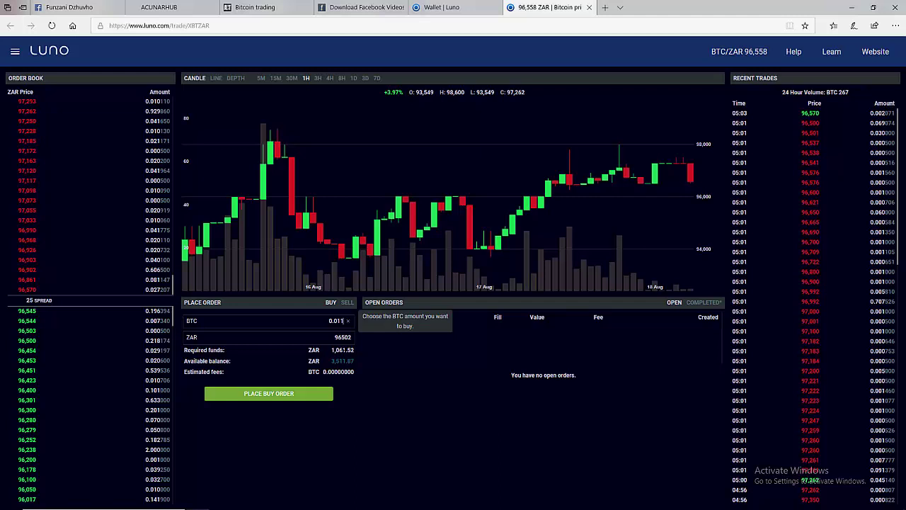
key(BackSpace)
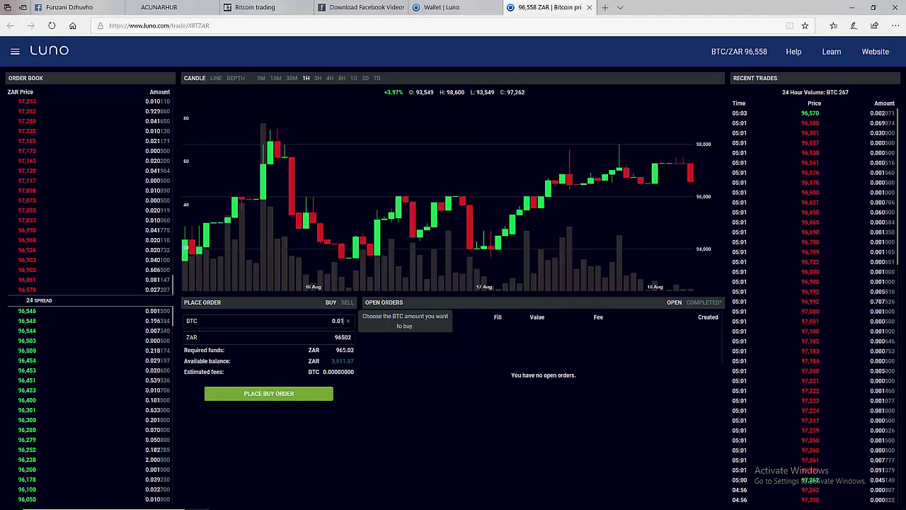
text(039)
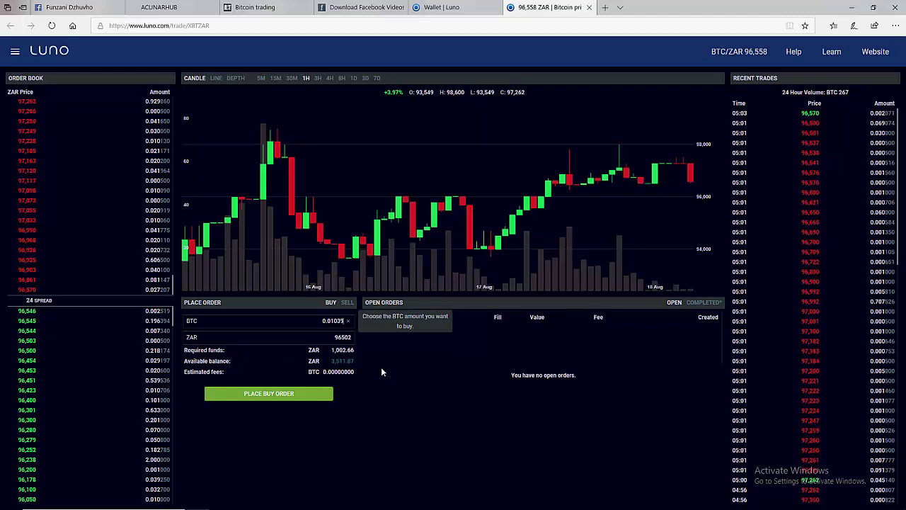
key(BackSpace)
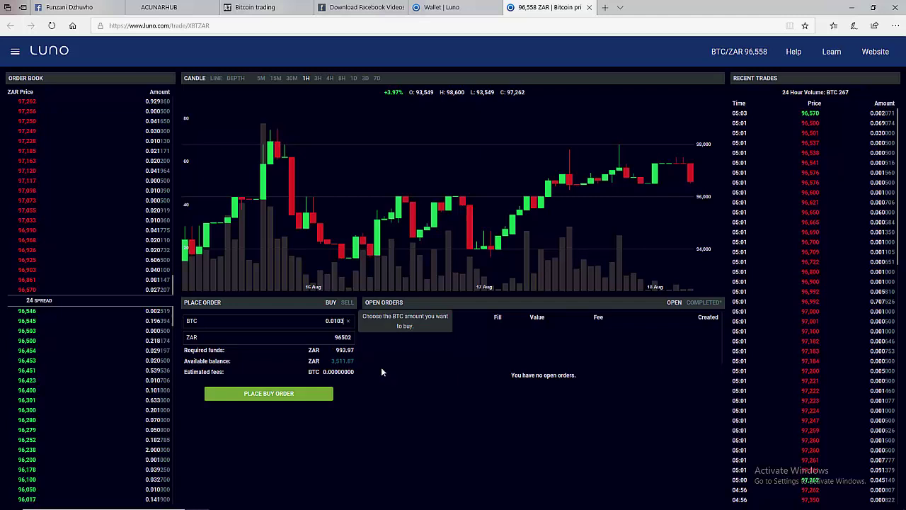
text(7)
key(BackSpace)
text(07)
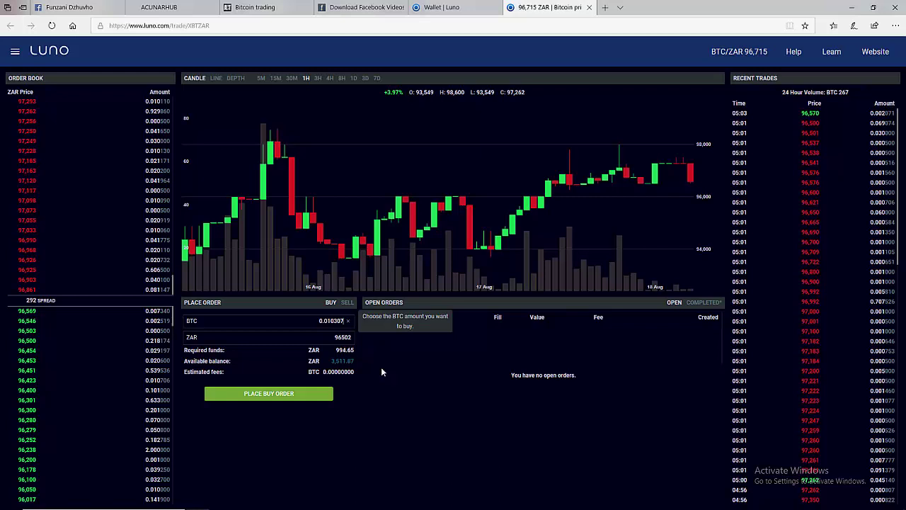
key(BackSpace)
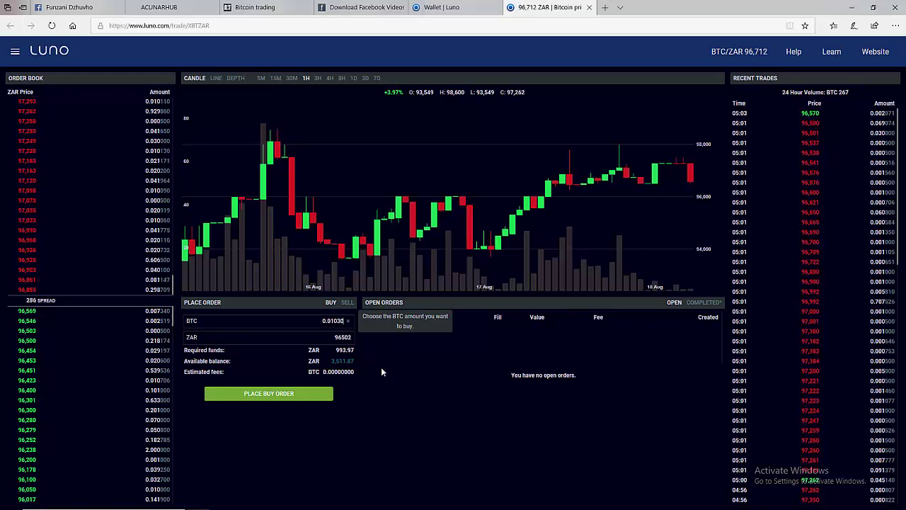
text(9)
key(BackSpace)
key(BackSpace)
text(4)
key(BackSpace)
text(7)
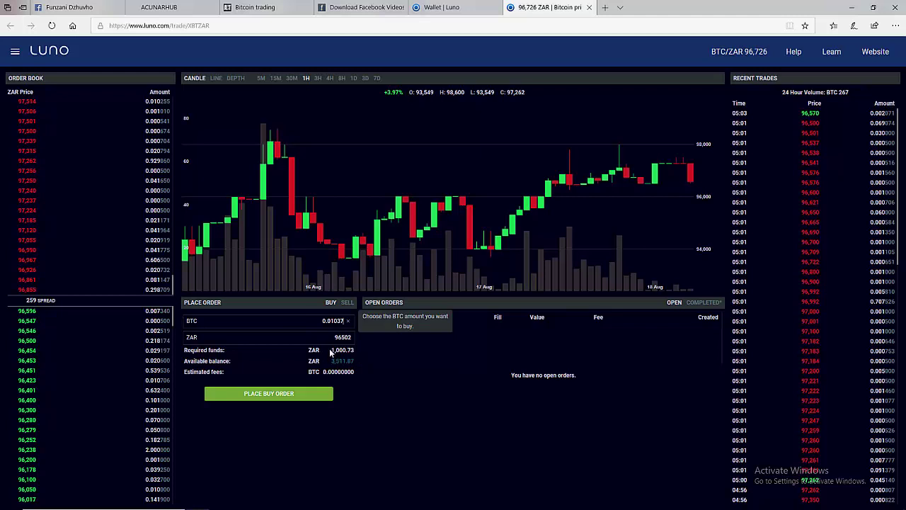
Check the order's required funds, and place and confirm the buy order for 0.01037 BTC at 96,502 ZAR.
drag(331, 350, 355, 351)
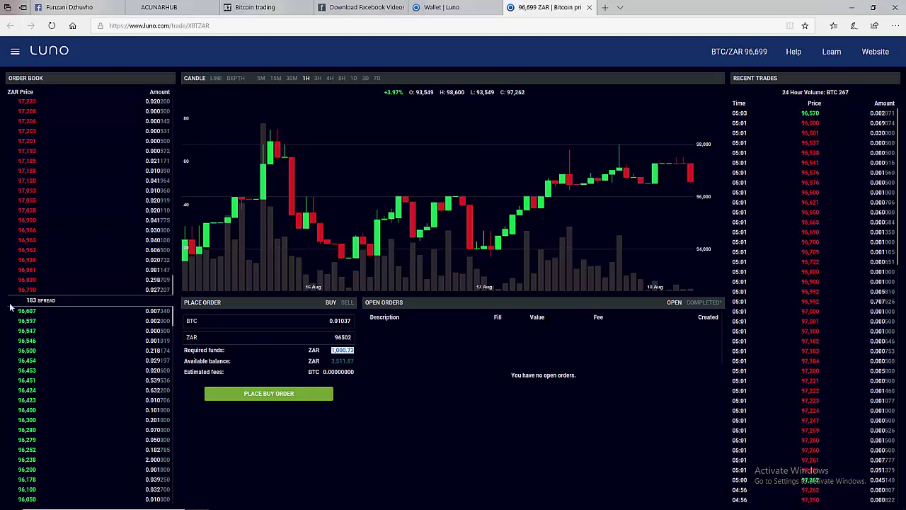
click(273, 395)
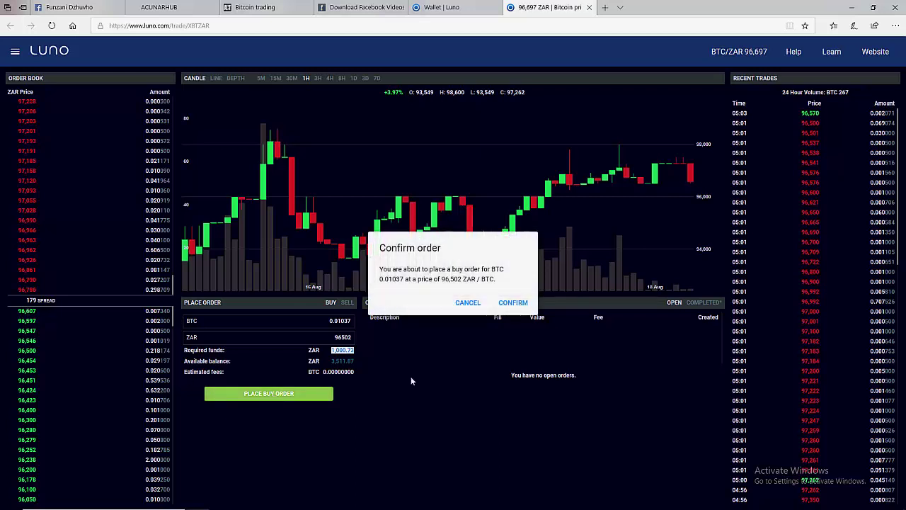
click(514, 302)
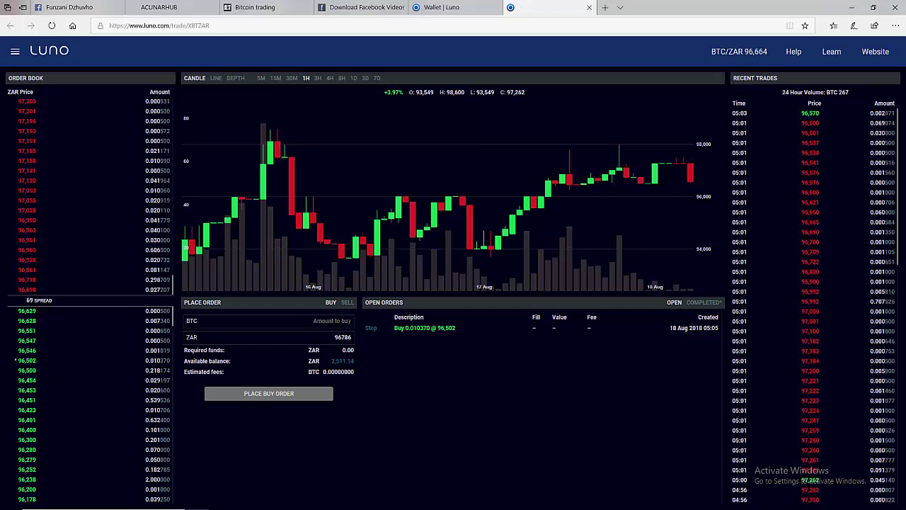
Stop the open buy order for 0.010370 BTC and confirm its cancellation.
click(371, 331)
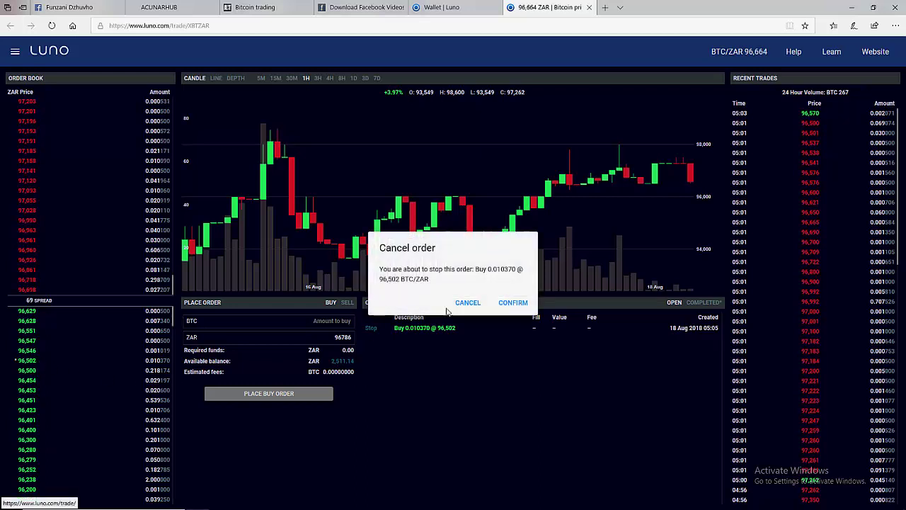
click(513, 303)
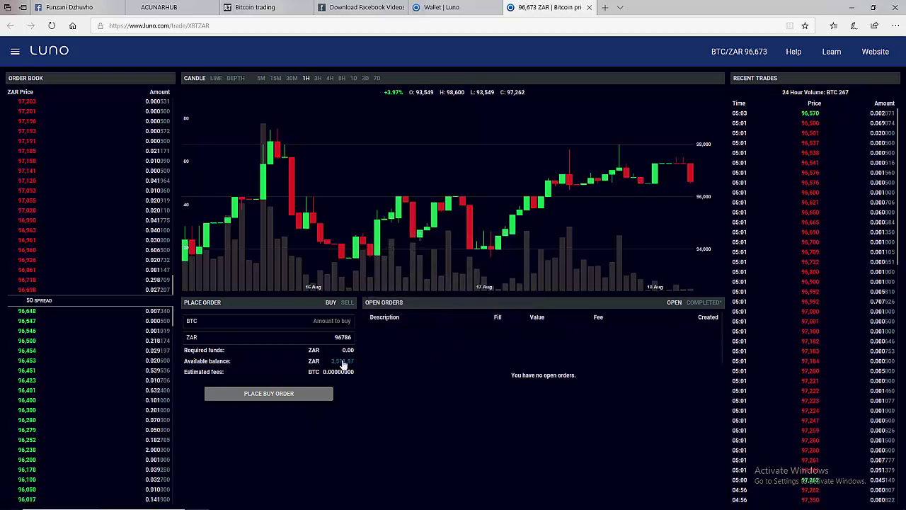
Switch the order form to selling and highlight the latest buy order's price in the completed orders.
click(347, 302)
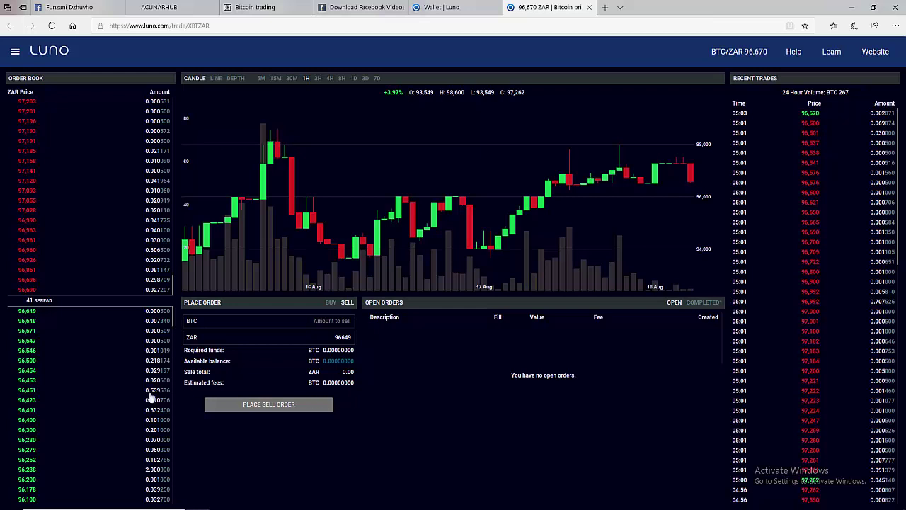
click(710, 303)
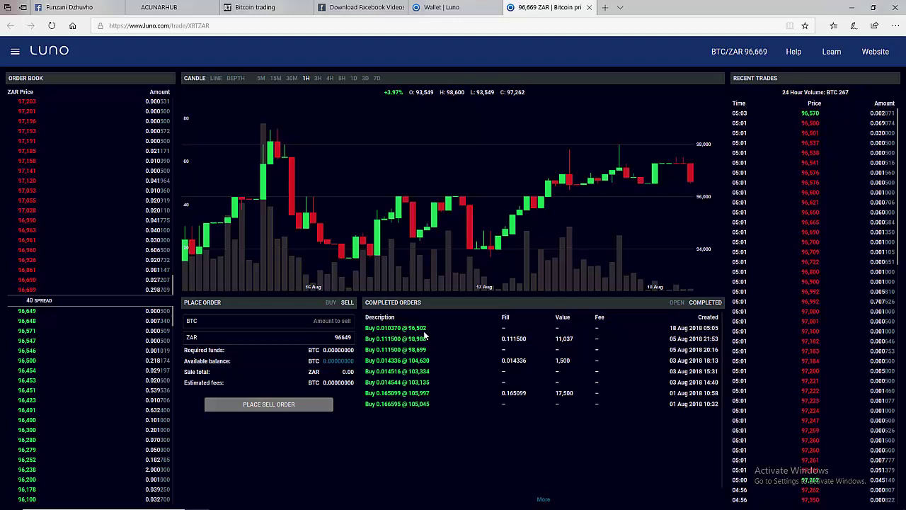
drag(409, 328, 428, 329)
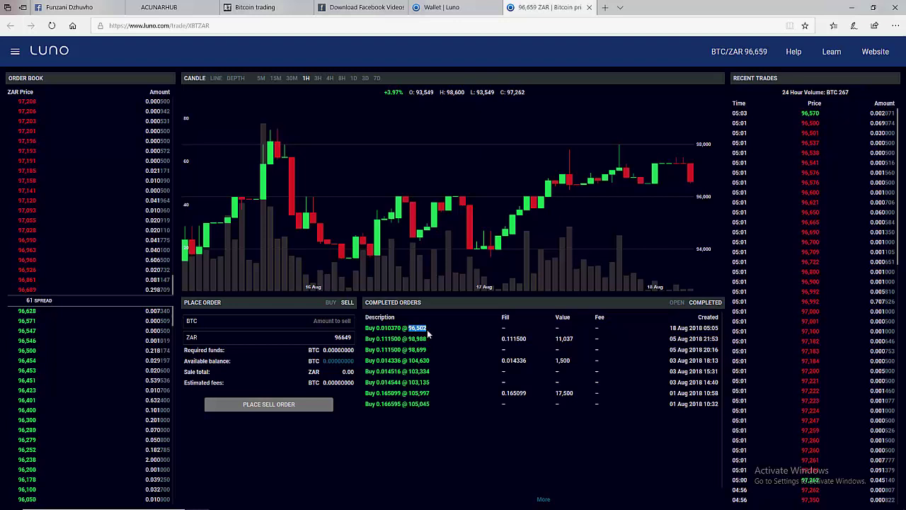
Open the Calculator and compute a price of 96502 plus 5%.
mouse_move(68, 501)
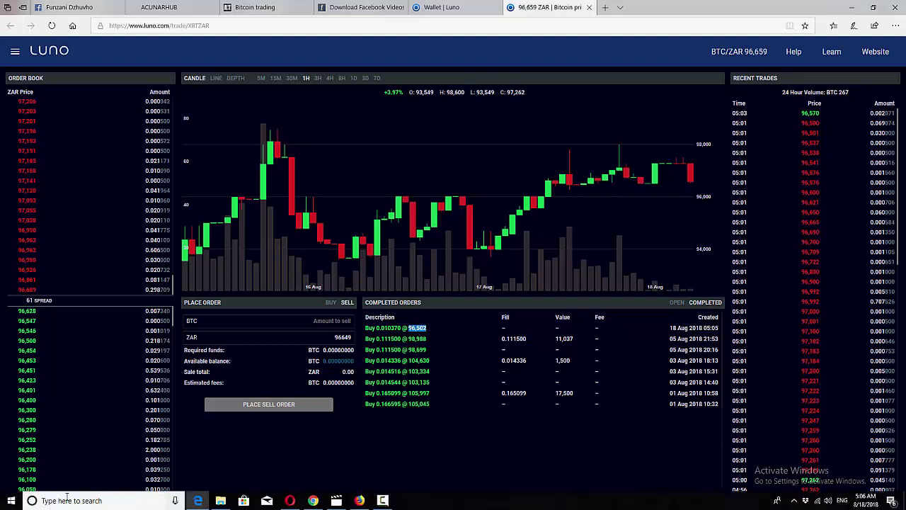
click(383, 500)
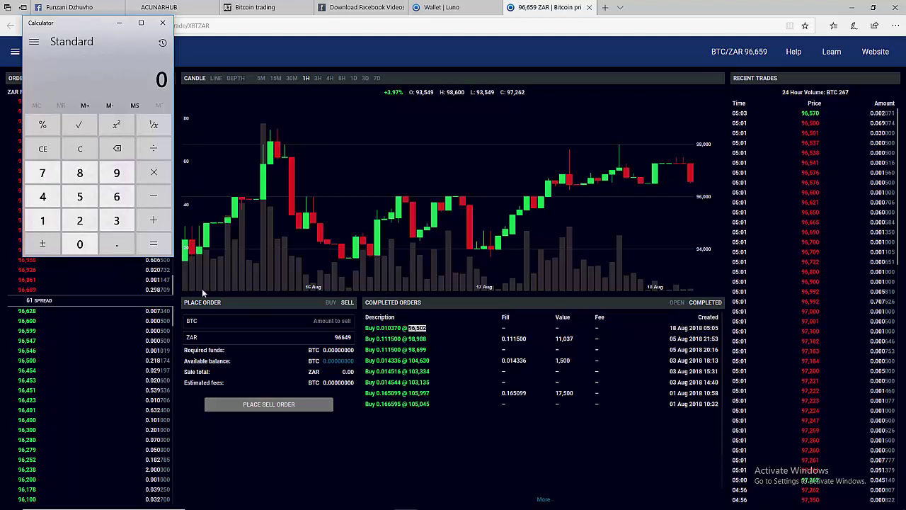
click(116, 173)
click(116, 196)
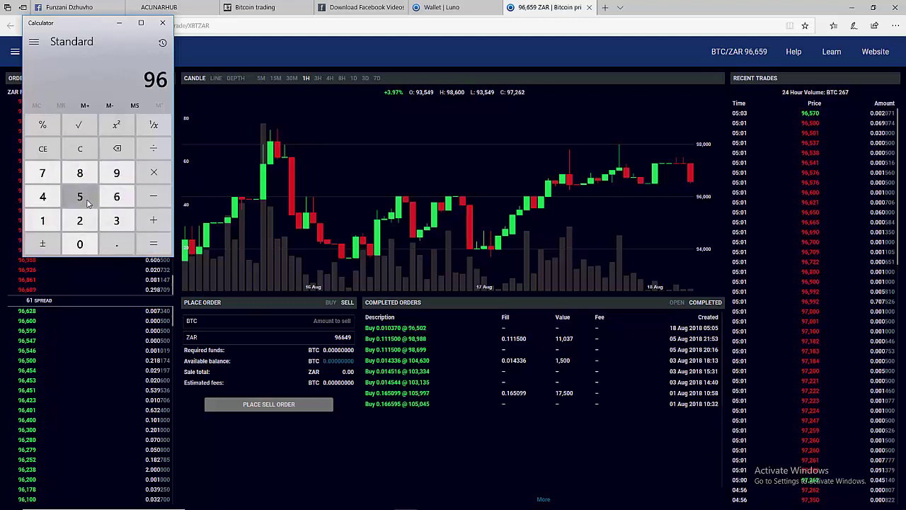
click(80, 197)
click(80, 242)
click(80, 220)
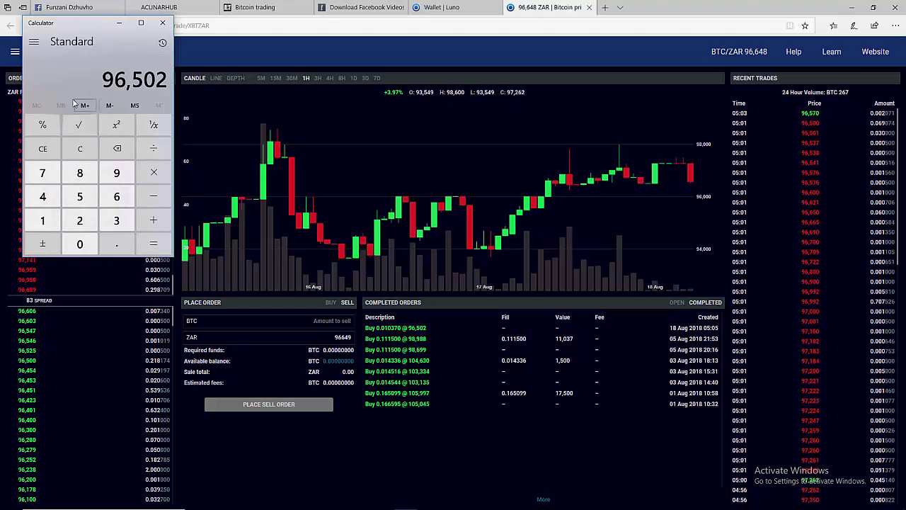
click(153, 220)
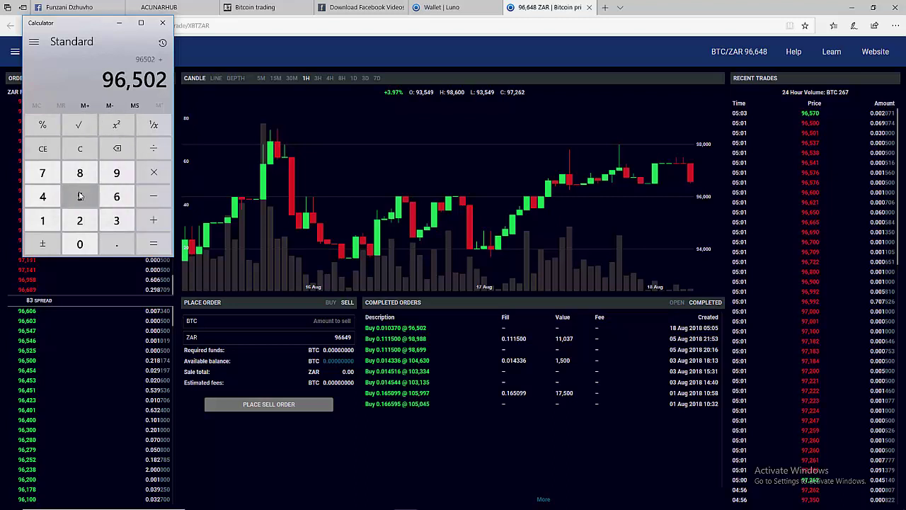
click(80, 196)
click(44, 126)
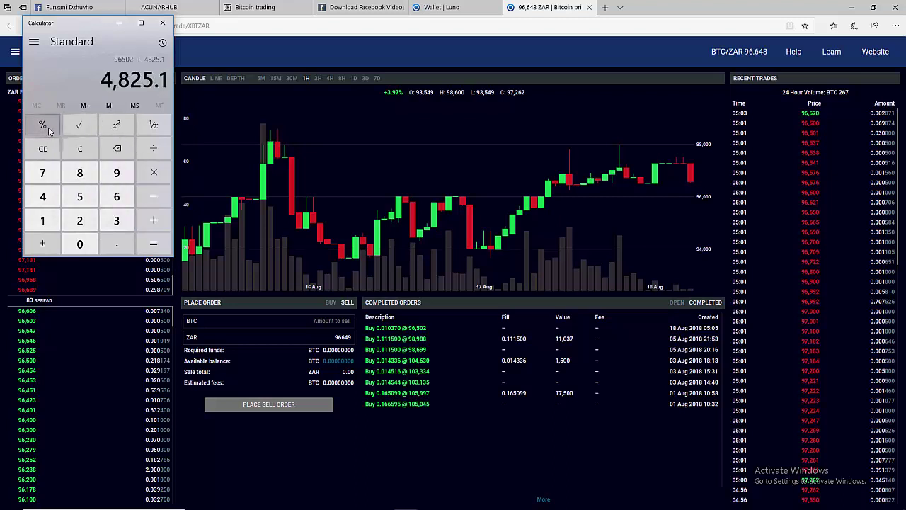
click(158, 244)
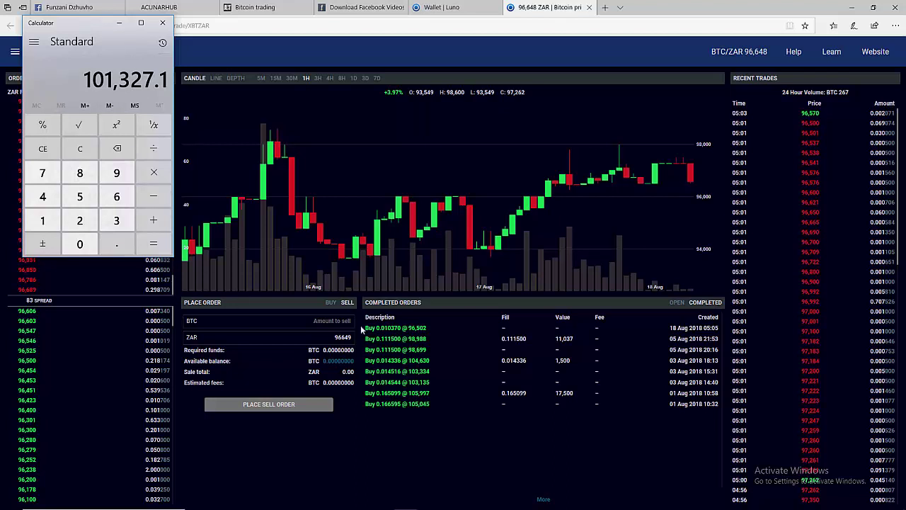
Review the price of the most recent buy order in the completed orders list.
drag(408, 328, 427, 328)
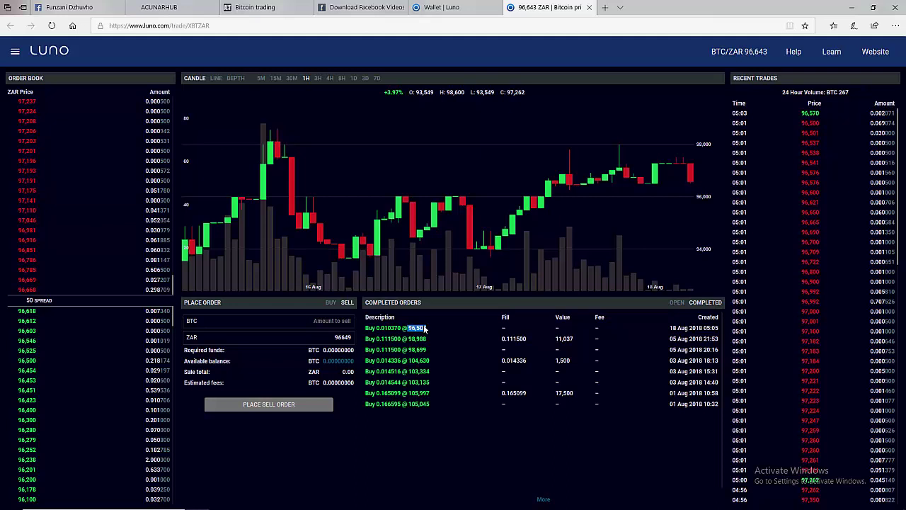
click(425, 329)
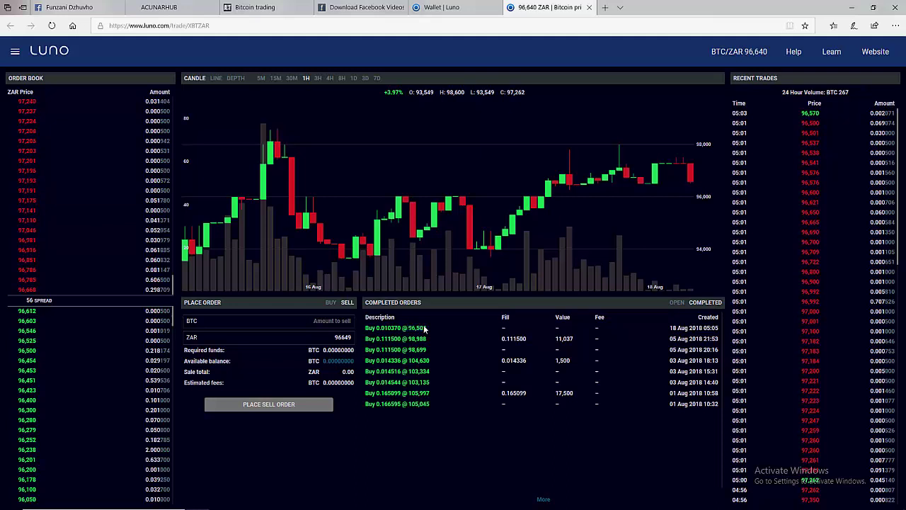